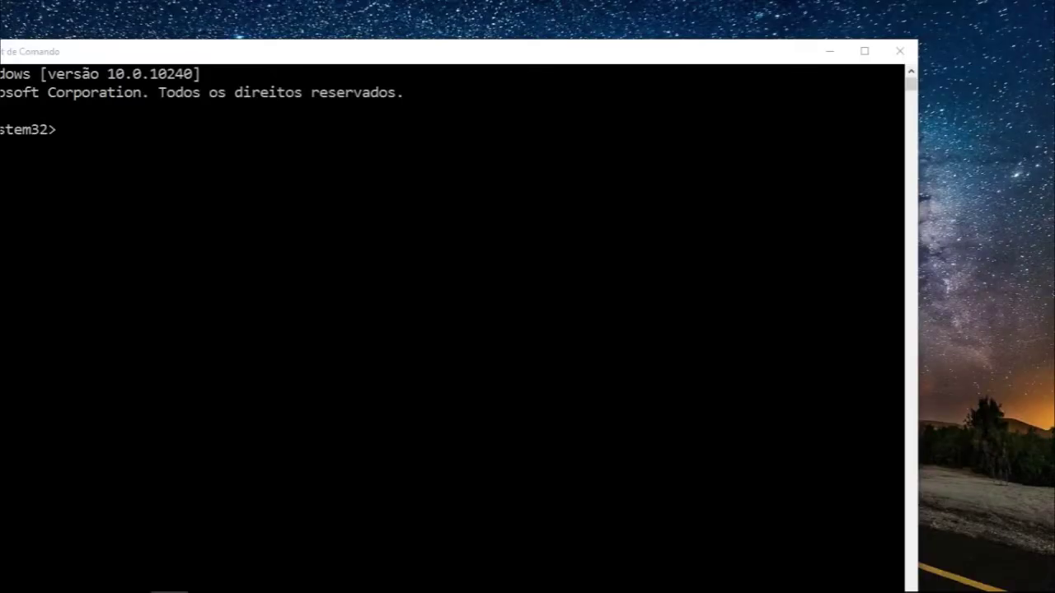
# - Maximize the administrator Command Prompt and mark text just after the system32 prompt
pyautogui.moveTo(463, 58); pyautogui.dragTo(582, 52)
pyautogui.doubleClick(582, 48)
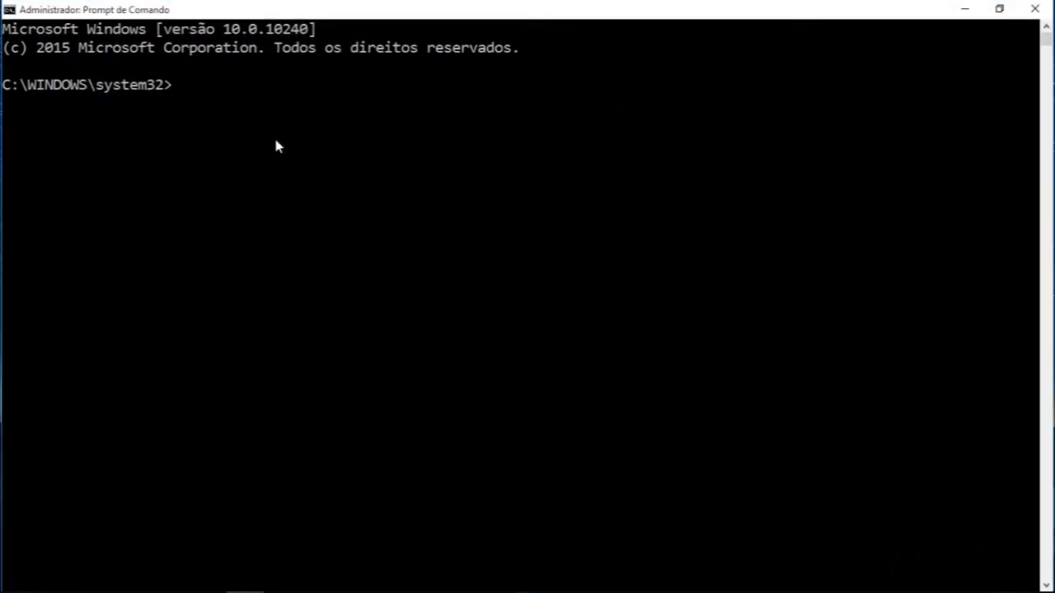
pyautogui.moveTo(191, 91); pyautogui.dragTo(299, 139)
pyautogui.click(303, 141)
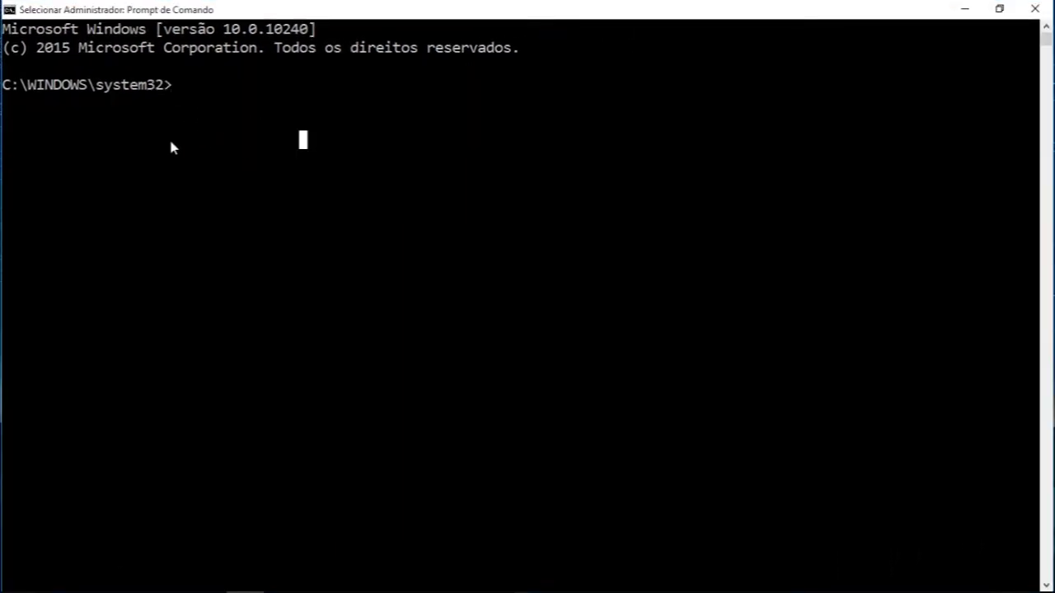
pyautogui.click(192, 85)
pyautogui.click(9, 9)
# - Set the console's default (Padrões) Consolas font size to 28 and apply it
pyautogui.click(71, 151)
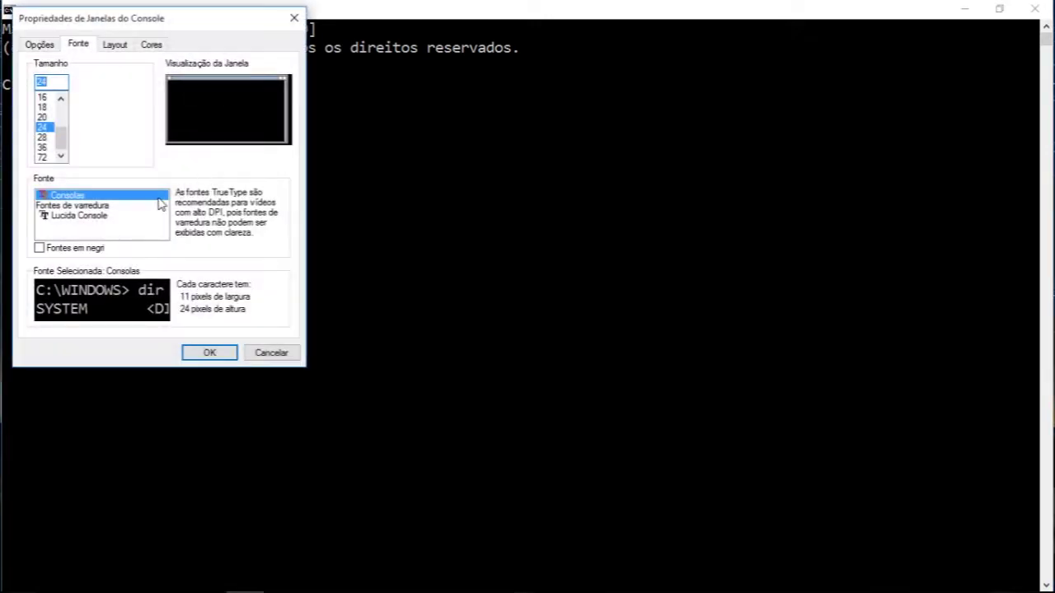
pyautogui.click(43, 137)
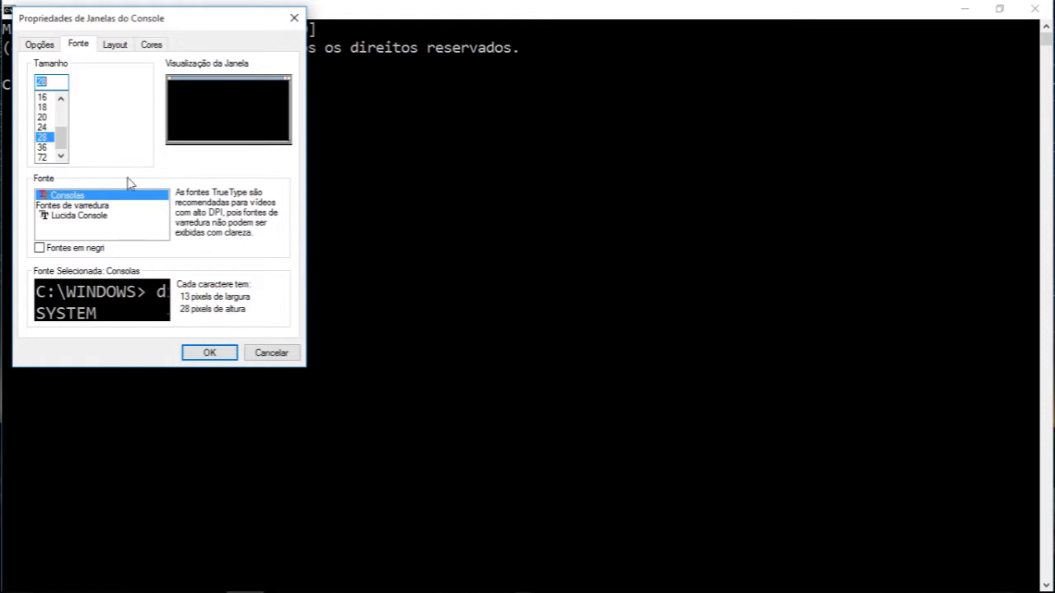
pyautogui.click(211, 353)
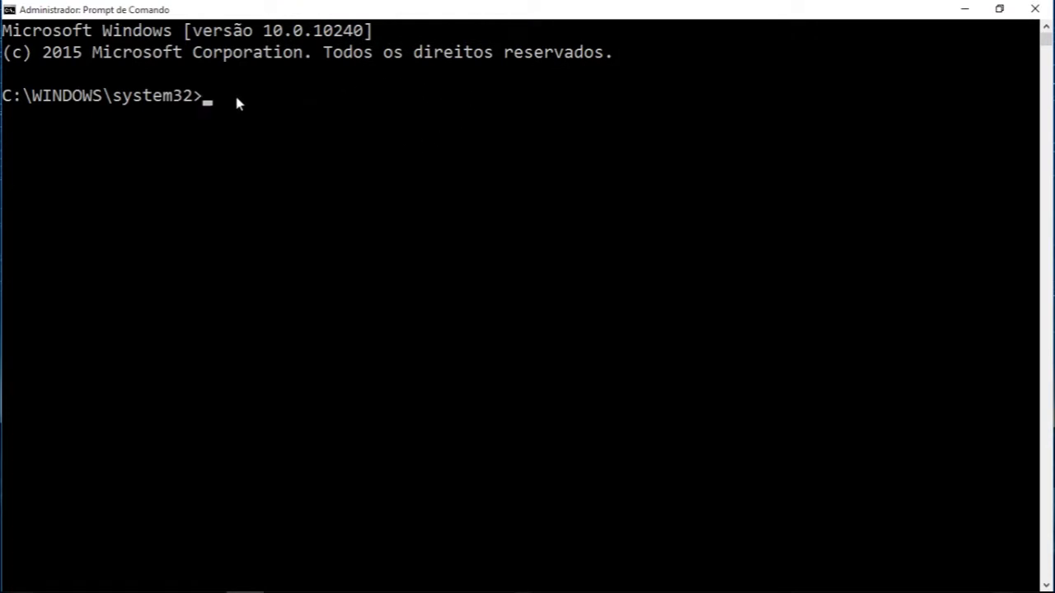
pyautogui.write('pip')
# - Run pip to list its options, then clear the screen with cls
pyautogui.press('Return')
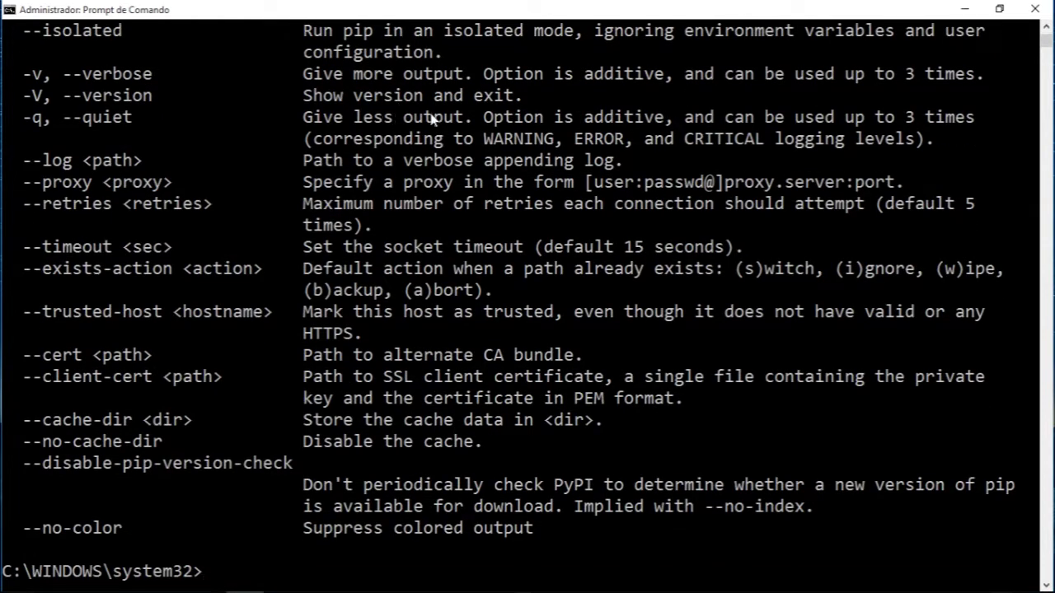
pyautogui.scroll(-3, 439, 147)
pyautogui.write('cls')
pyautogui.press('Return')
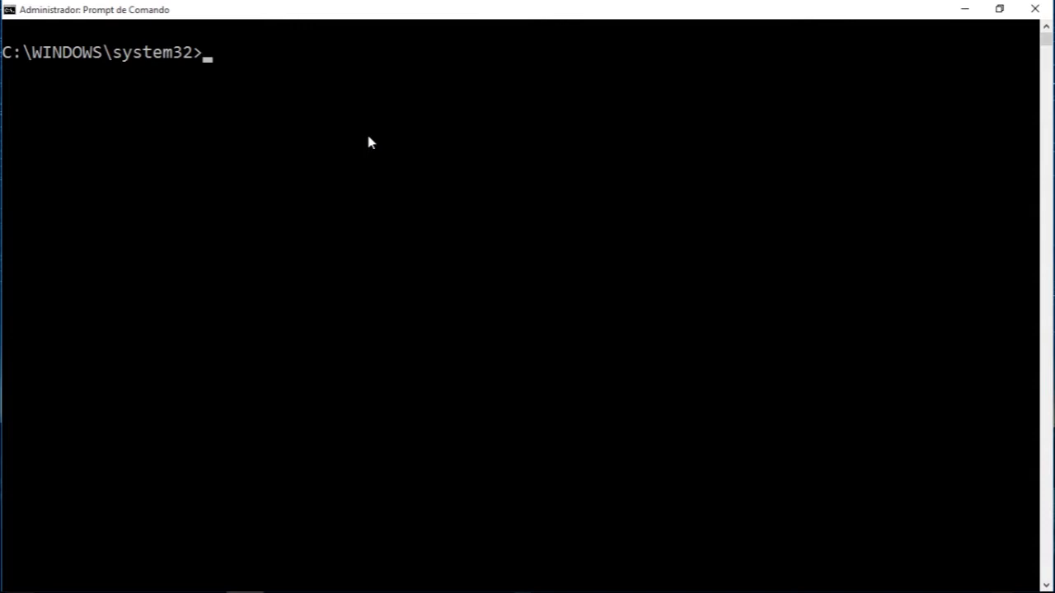
pyautogui.write('pip i')
pyautogui.write('nstall tensorf')
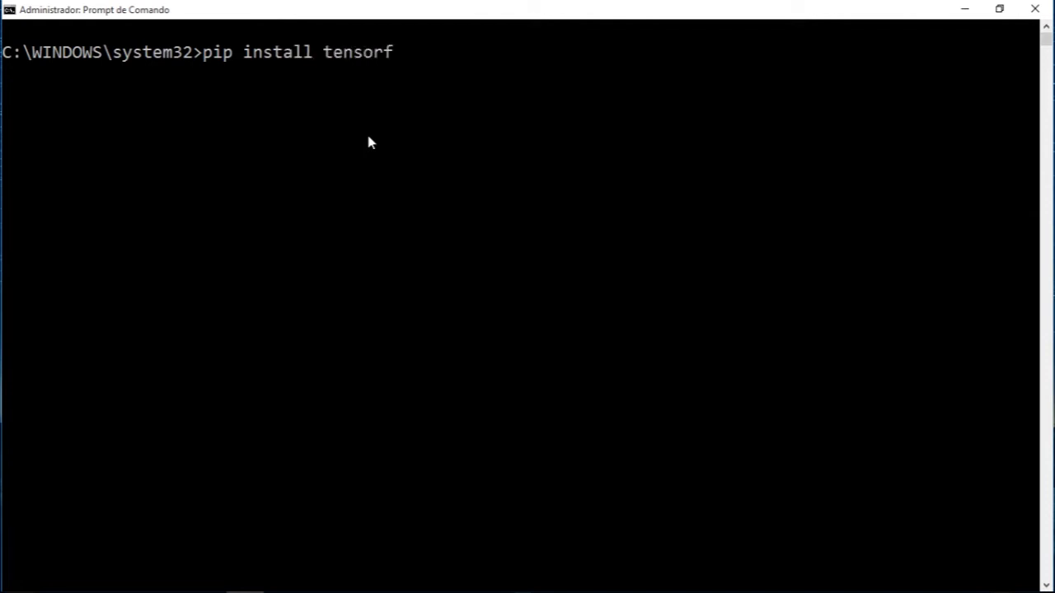
pyautogui.write('low')
pyautogui.write('-gp')
pyautogui.write('u')
# - Install tensorflow==1.8, highlight the torchvision warning and the command, then clear the screen
pyautogui.press('BackSpace')
pyautogui.press('BackSpace')
pyautogui.press('BackSpace')
pyautogui.press('BackSpace')
pyautogui.write('==')
pyautogui.write('1')
pyautogui.write('.8')
pyautogui.press('Return')
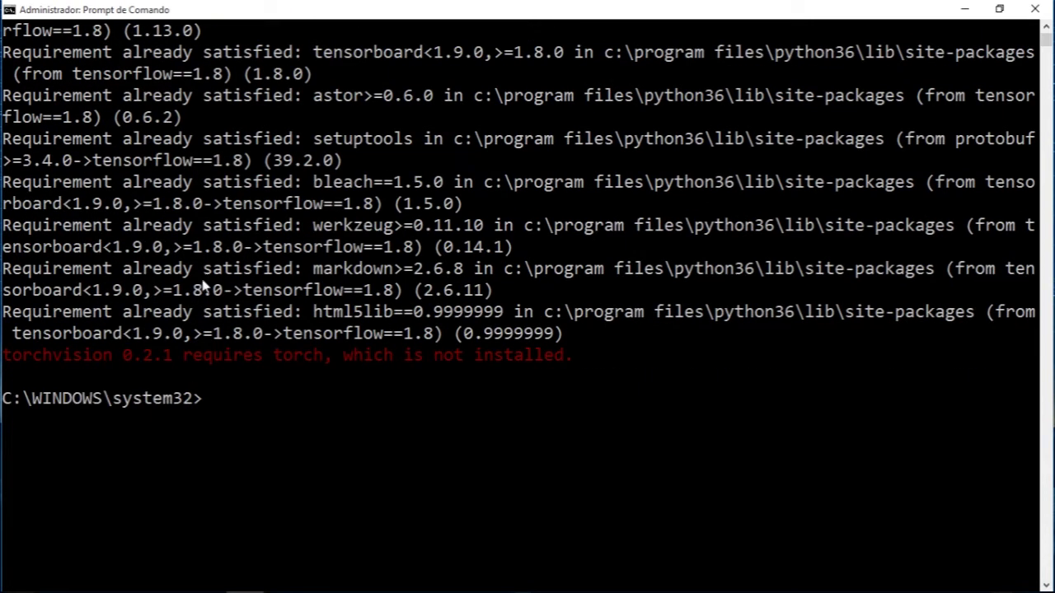
pyautogui.moveTo(7, 354)
pyautogui.mouseDown()
pyautogui.moveTo(472, 366)
pyautogui.moveTo(609, 358)
pyautogui.mouseUp()
pyautogui.click(610, 359)
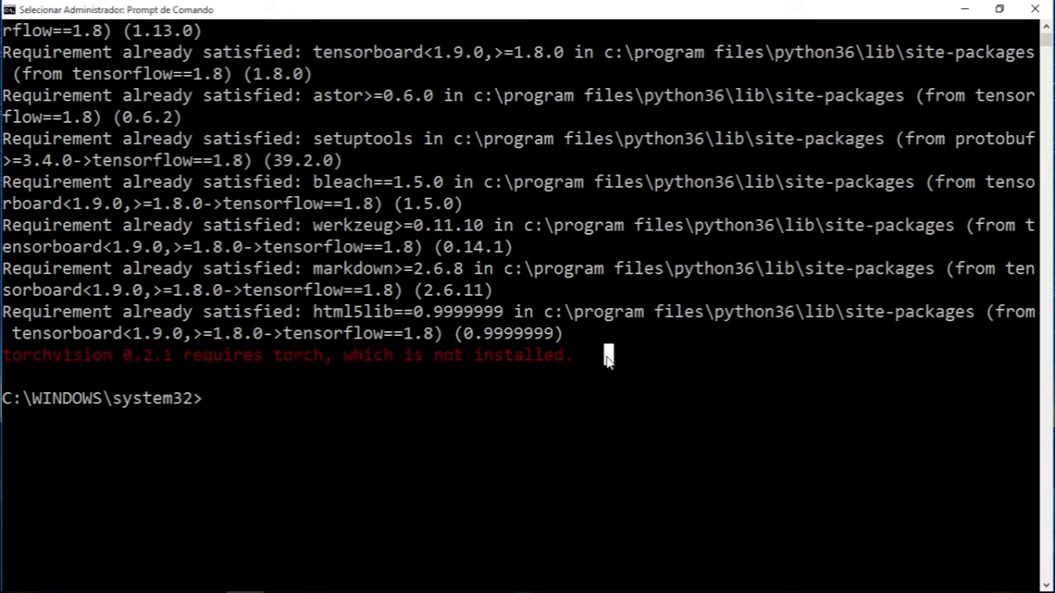
pyautogui.moveTo(5, 356)
pyautogui.mouseDown()
pyautogui.moveTo(64, 366)
pyautogui.moveTo(650, 363)
pyautogui.mouseUp()
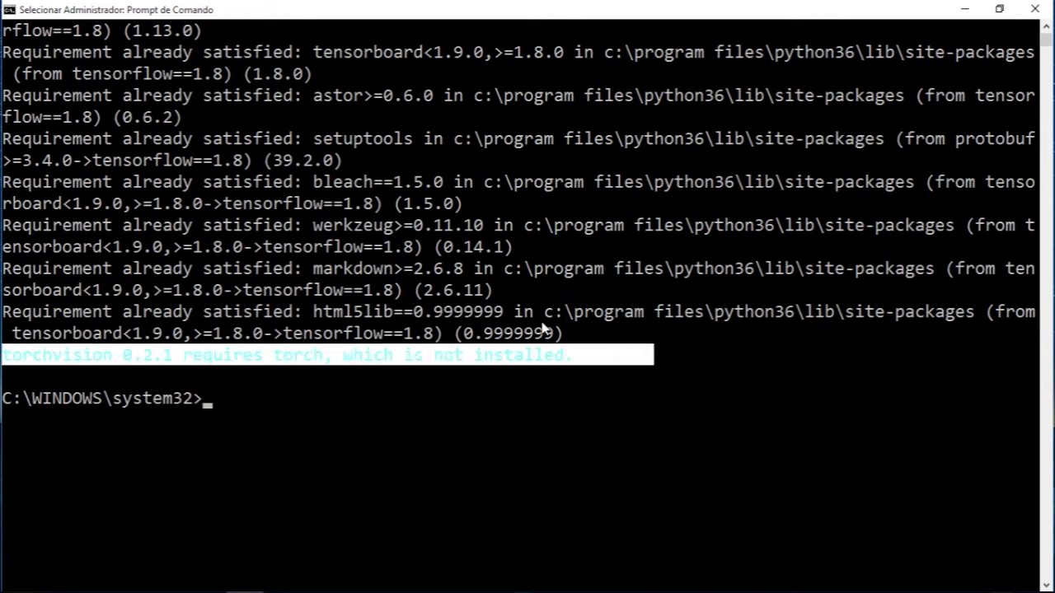
pyautogui.scroll(6, 536, 329)
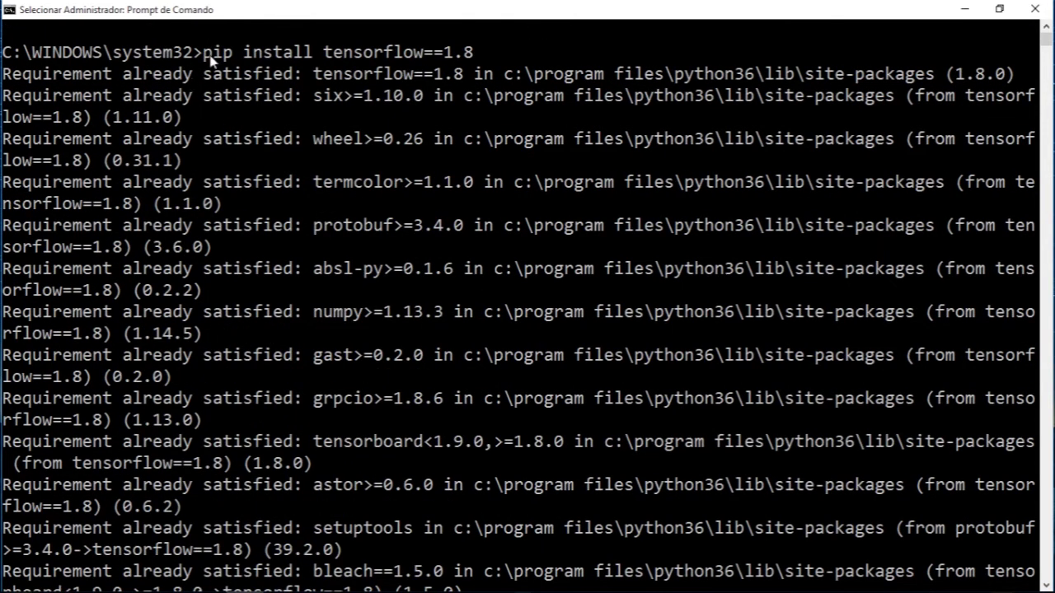
pyautogui.moveTo(204, 52)
pyautogui.mouseDown()
pyautogui.moveTo(465, 51)
pyautogui.moveTo(484, 63)
pyautogui.mouseUp()
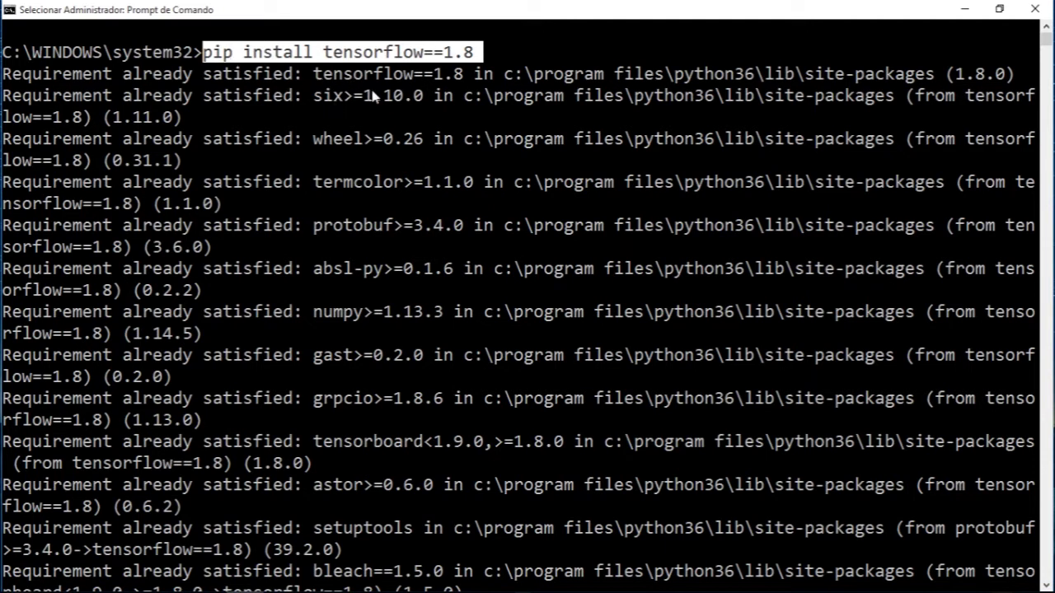
pyautogui.scroll(-5, 416, 102)
pyautogui.scroll(-6, 416, 102)
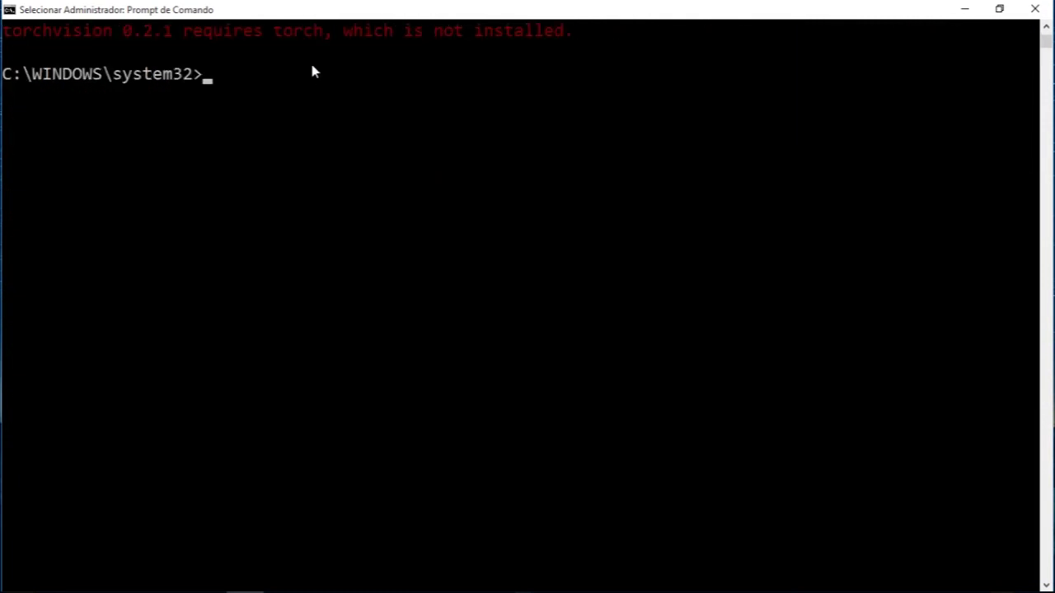
pyautogui.write('cls')
pyautogui.press('Return')
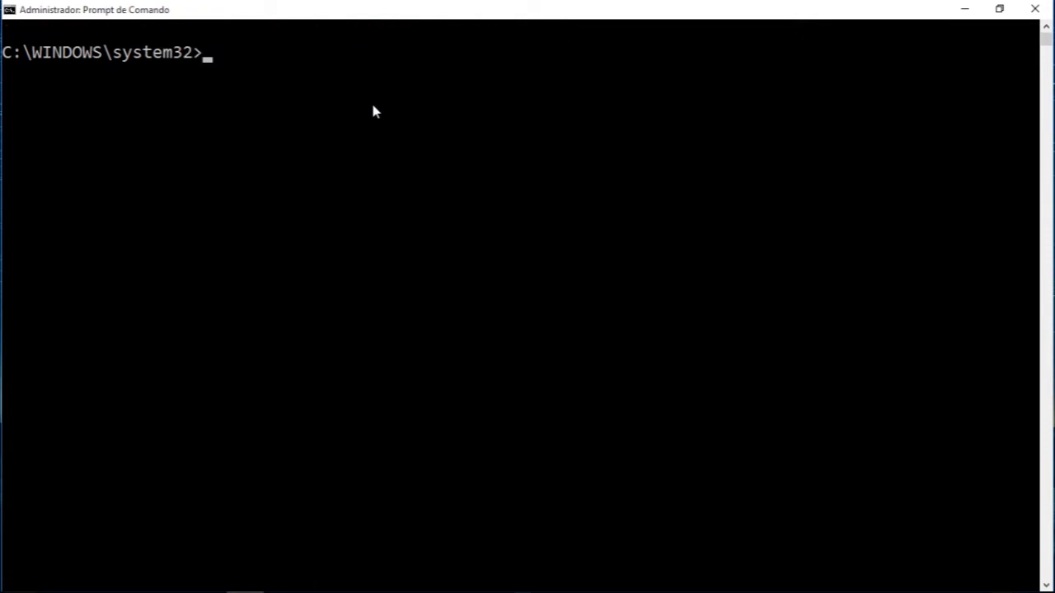
pyautogui.write('pip ins')
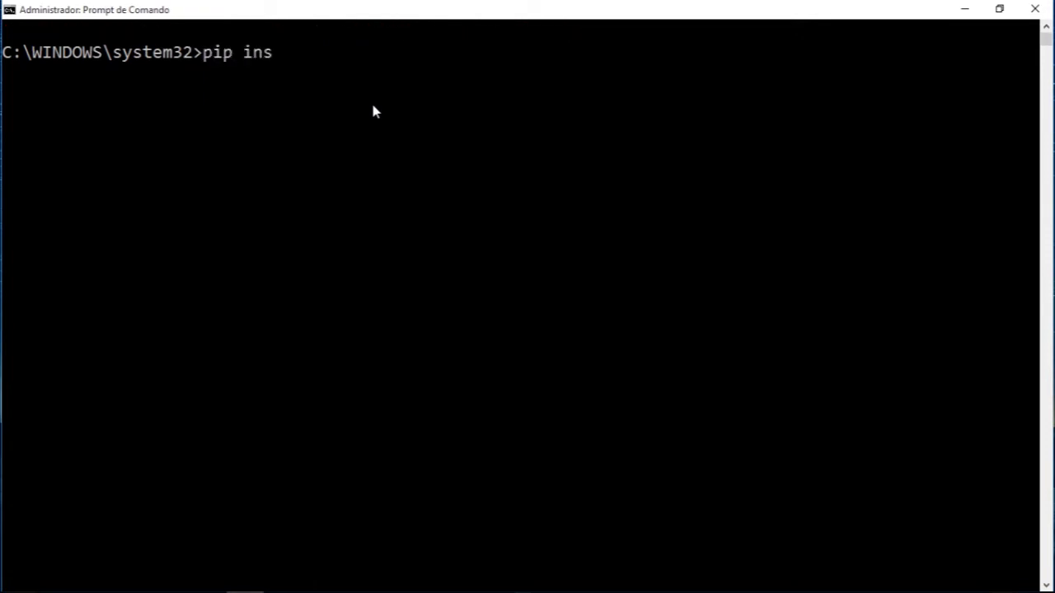
pyautogui.write('tall keras')
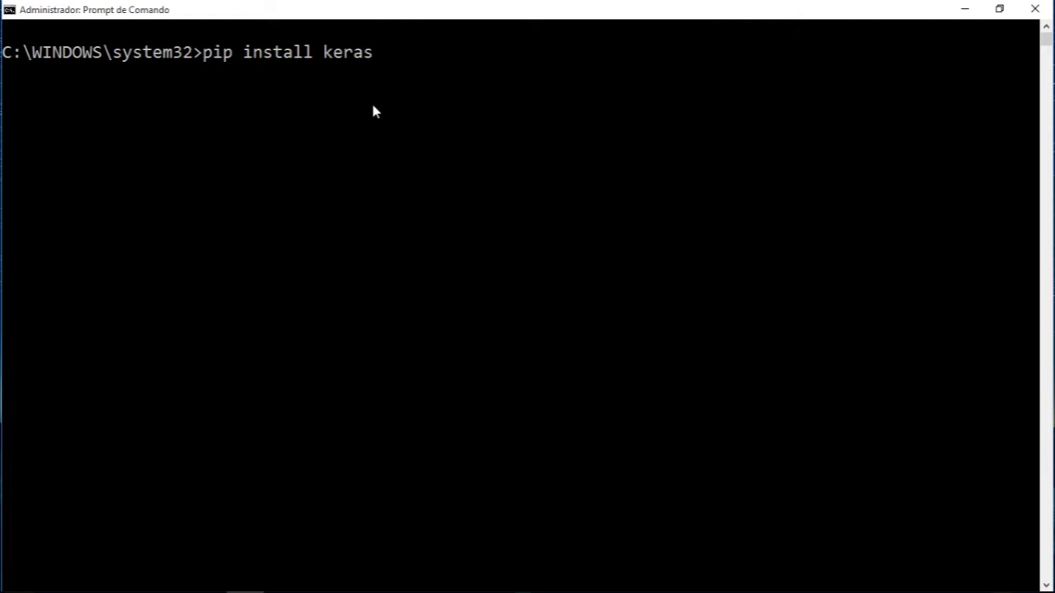
# - Install keras (2.2.0 already satisfied) and highlight the pip install keras command
pyautogui.press('Return')
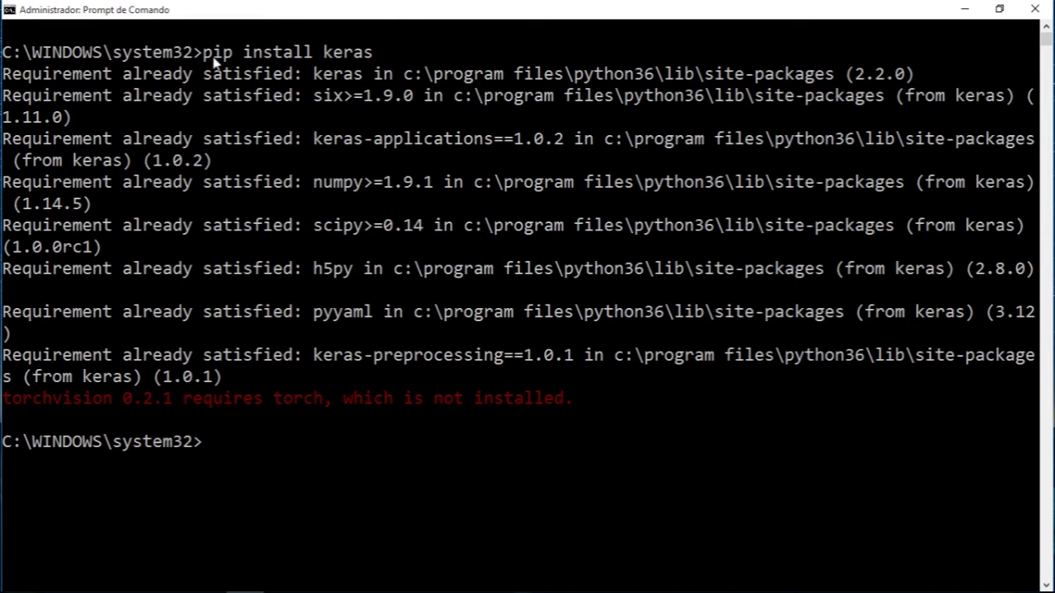
pyautogui.moveTo(203, 51); pyautogui.dragTo(377, 69)
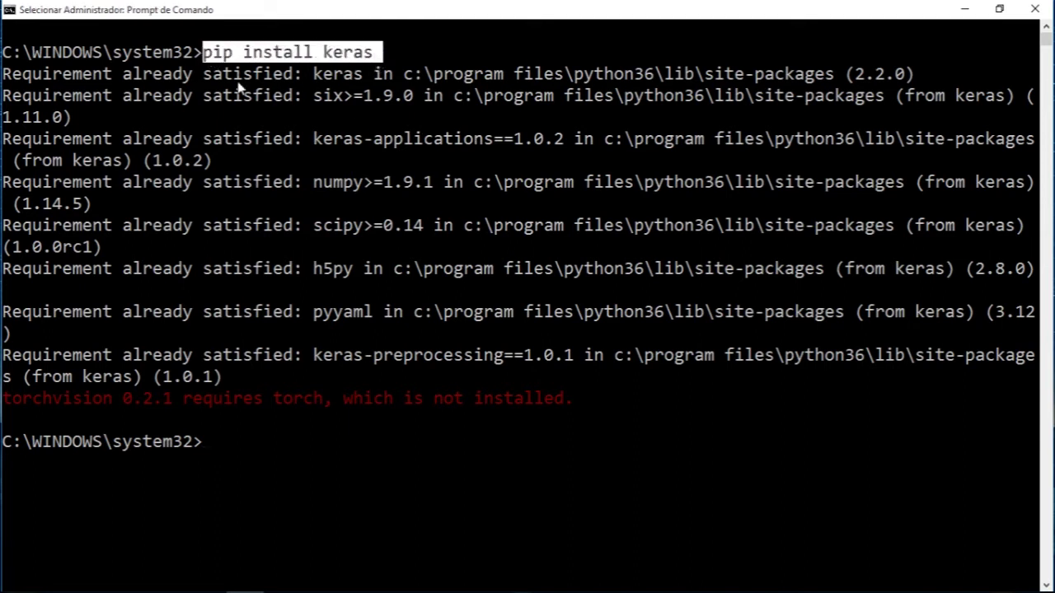